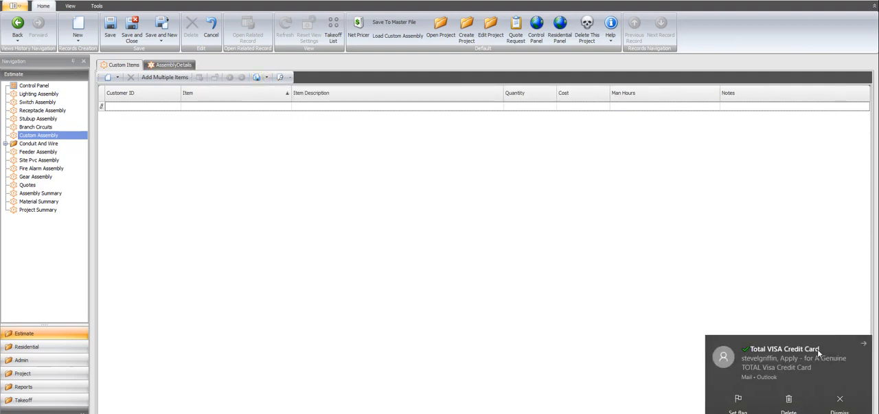
Add a first custom item with the description "6' Pre Made Patch Cord", correcting its capitalization.
click(842, 404)
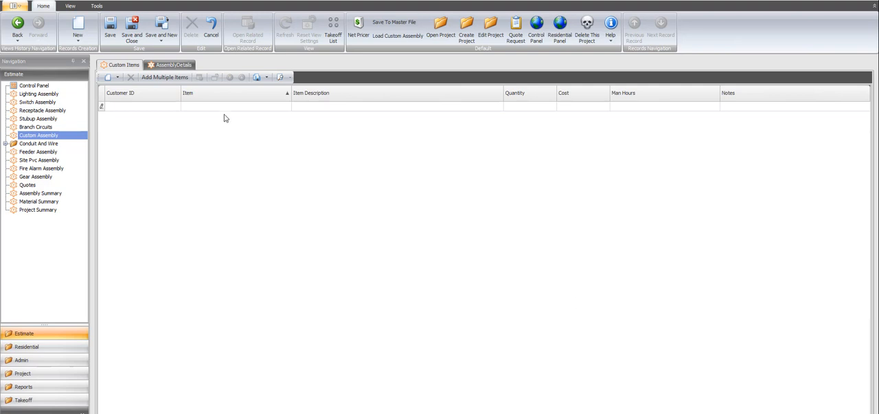
click(300, 107)
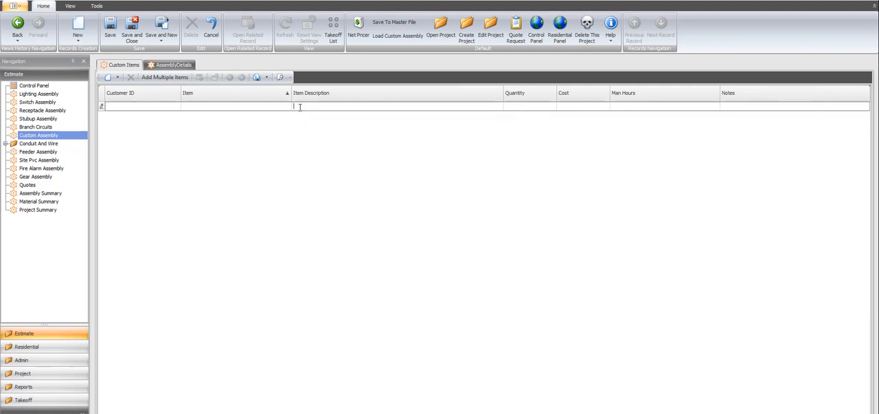
text(6' Pre MAde PAtch Cord)
click(314, 107)
key(BackSpace)
text(a)
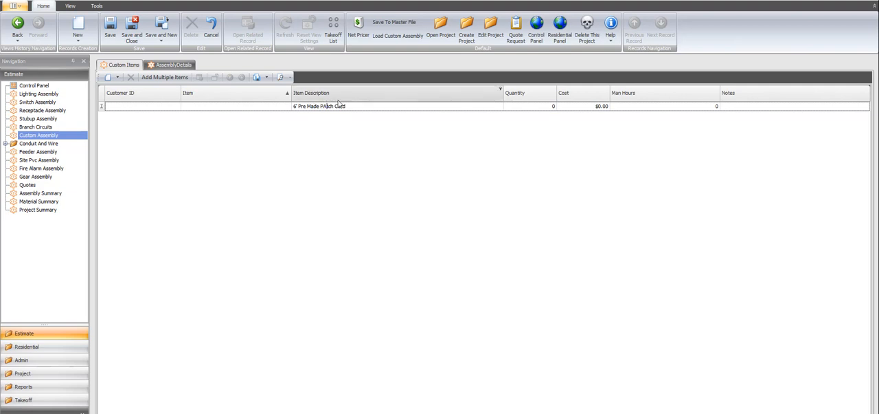
click(323, 105)
key(BackSpace)
text(a)
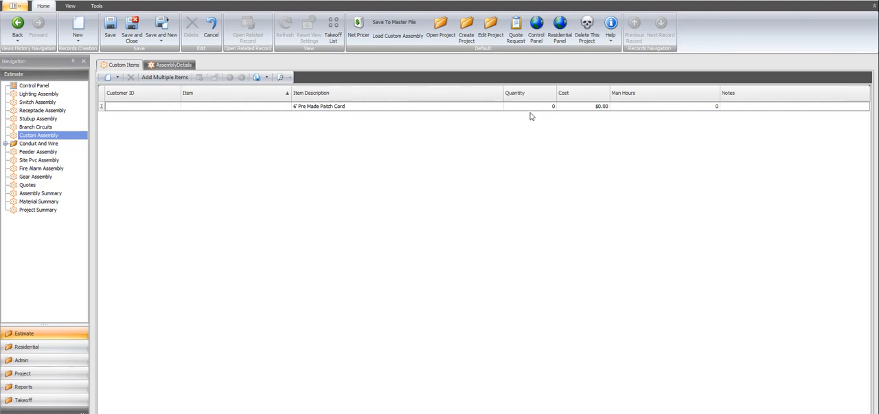
Set the cost of the 6' patch cord item to $4.80.
click(594, 108)
text(7)
click(629, 107)
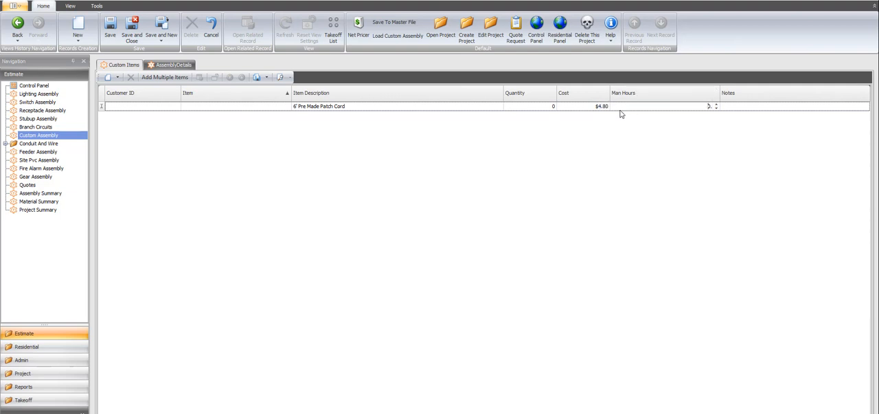
Add a second custom item with the description "15' Pre MAde Patch Cord".
click(300, 117)
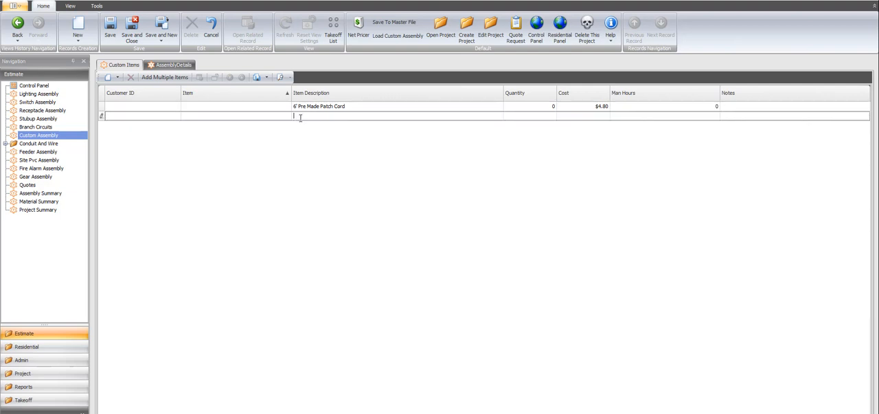
text(15' Pre MAde Patch Cord)
Add a third custom item with the description "25' Pre Made PAtch Cord".
click(300, 126)
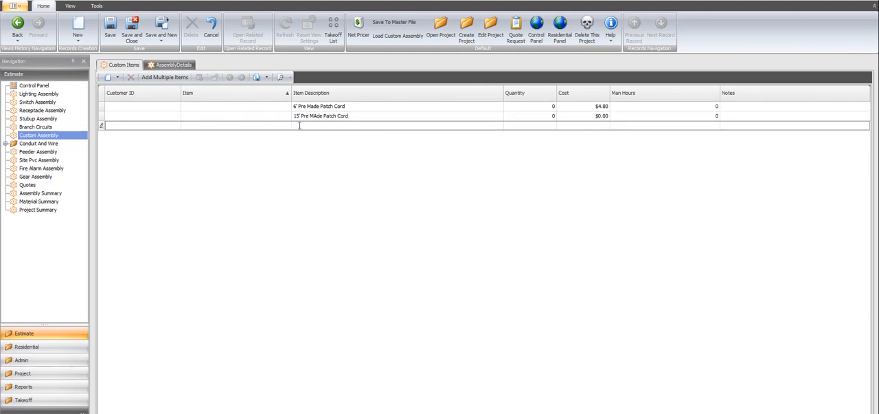
text(25' Pre Made PAtch Cord)
Correct the second item's description to "15' Pre Made Patch Cord" and set its cost to $7.86.
click(317, 115)
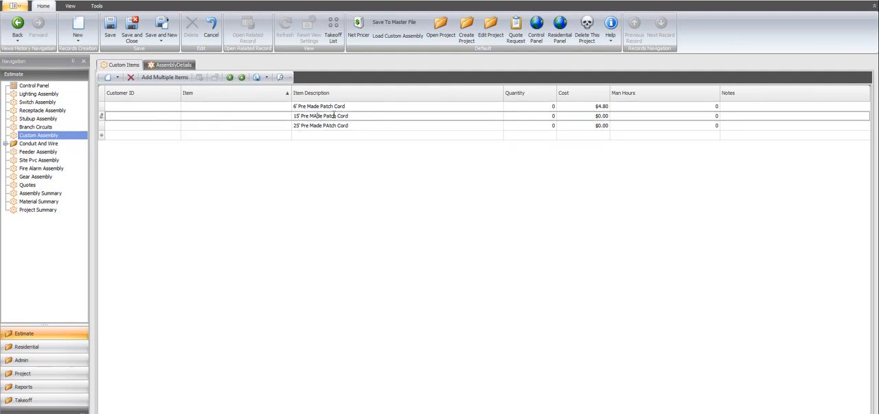
key(BackSpace)
text(a)
click(605, 116)
Set the cost of the 25' patch cord item to $11.25.
click(599, 127)
double_click(598, 127)
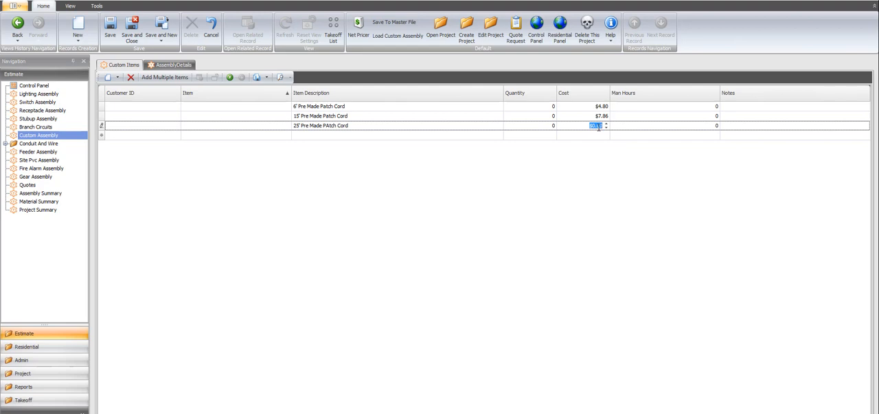
text(11.25)
click(623, 128)
Correct the third item's description to "25' Pre Made Patch Cord" and save the custom items.
click(332, 126)
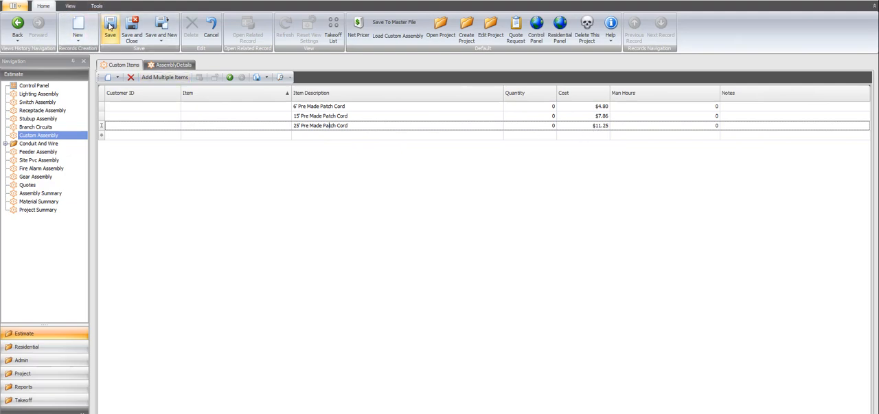
click(110, 25)
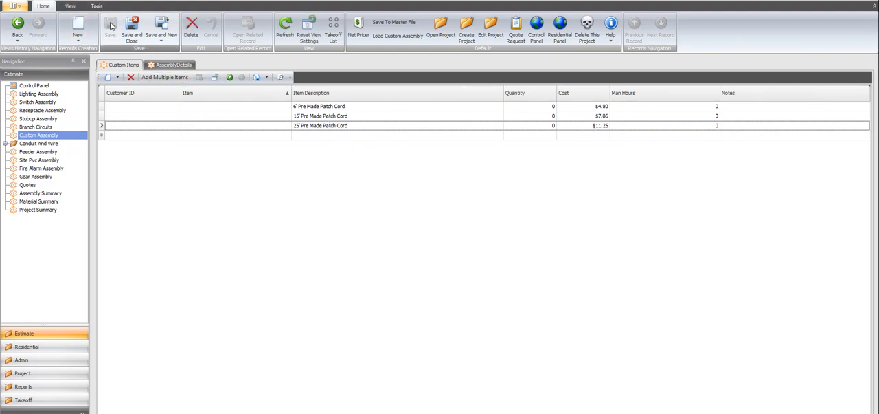
Rename the assembly as "Pre Made Patch Cords" in its assembly details.
click(172, 66)
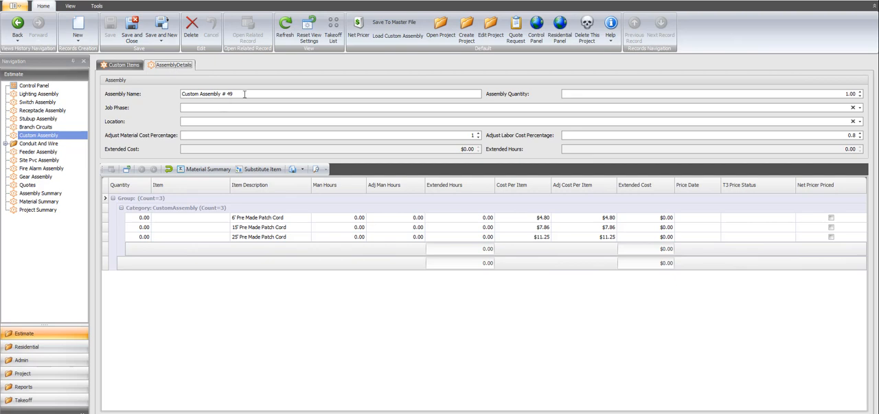
key(BackSpace)
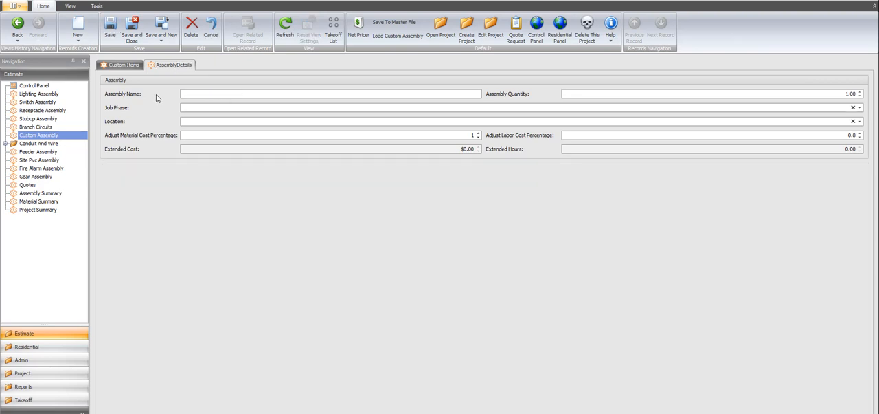
text(Pre)
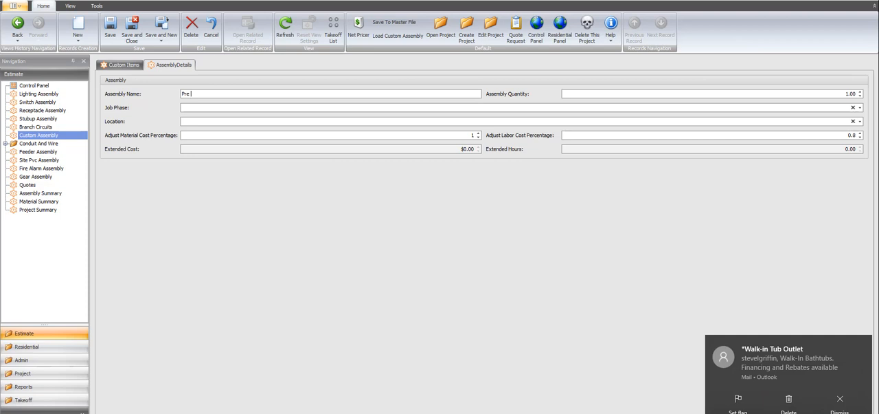
text( Made Patch Cords)
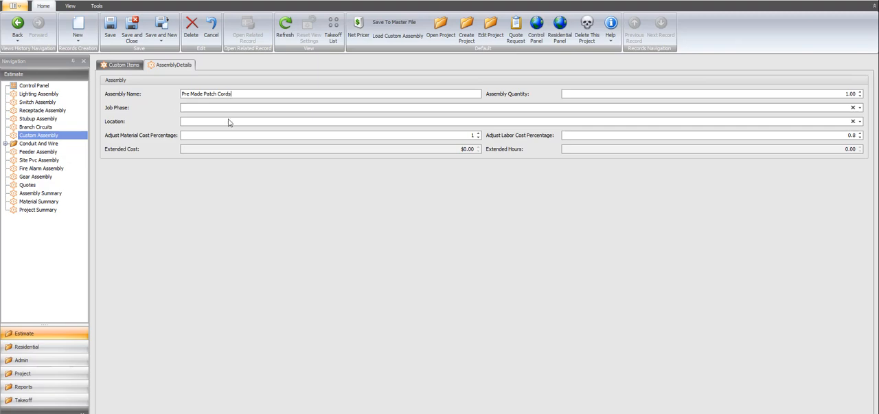
Save the renamed custom assembly and store it in the master file.
click(112, 31)
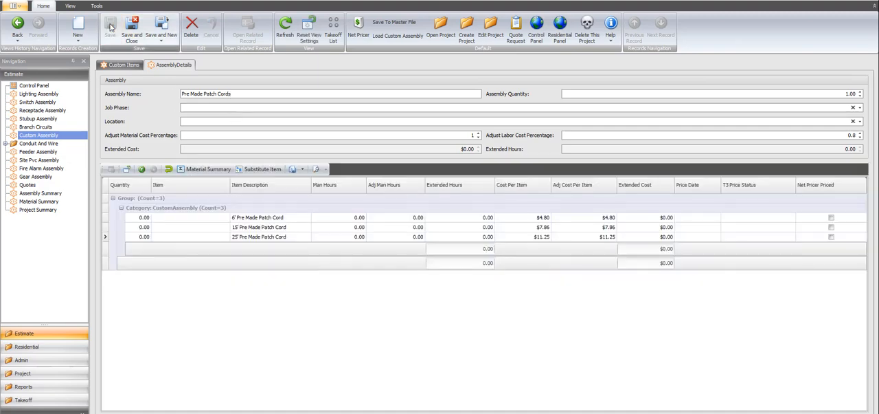
click(392, 24)
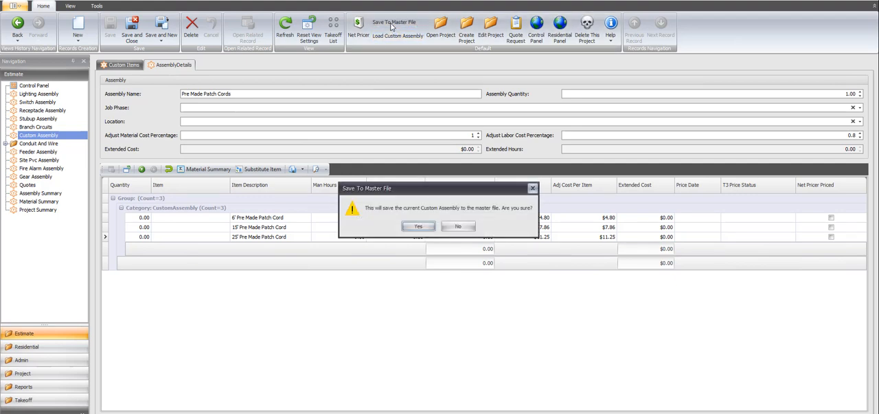
click(418, 227)
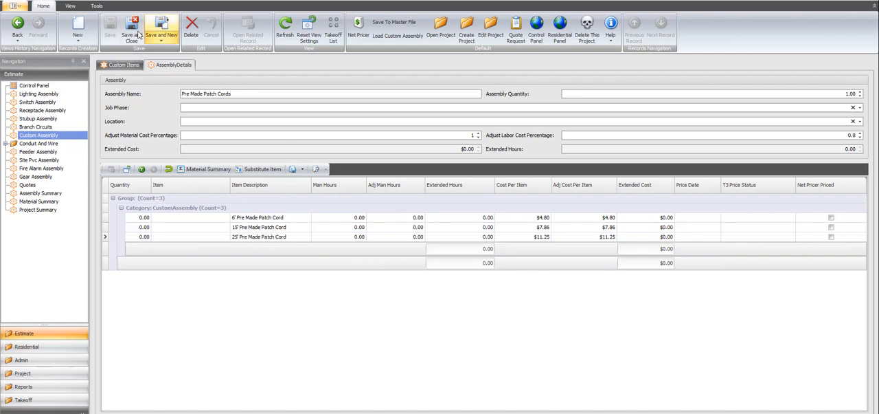
Return to the Control Panel and start a new, empty Custom Assembly.
click(535, 30)
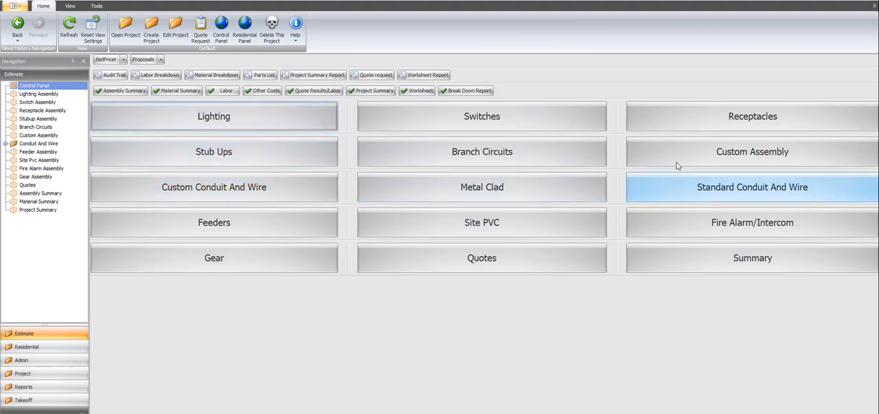
click(652, 156)
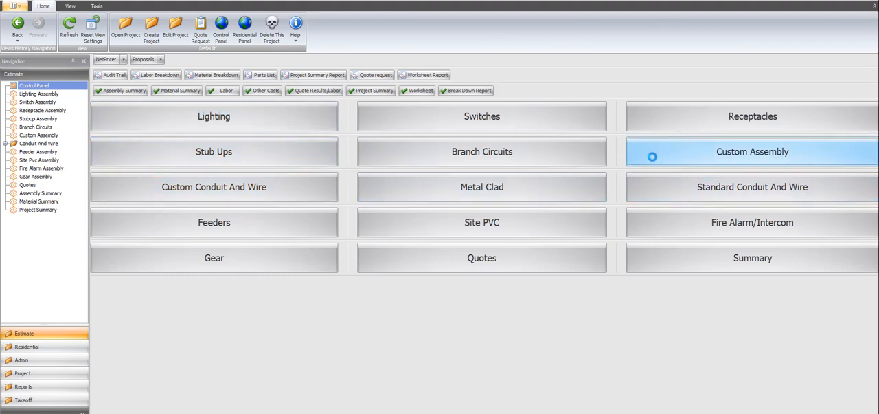
click(77, 30)
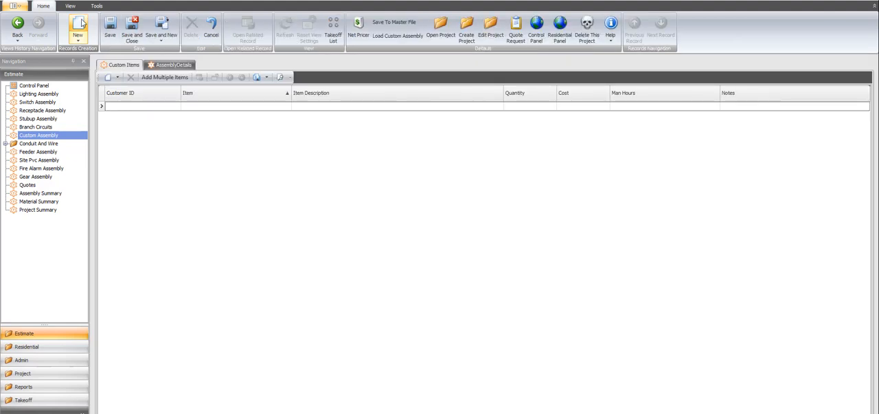
Load the "Pre Made Patch Cords" assembly from the custom assembly master list into the new assembly.
click(399, 36)
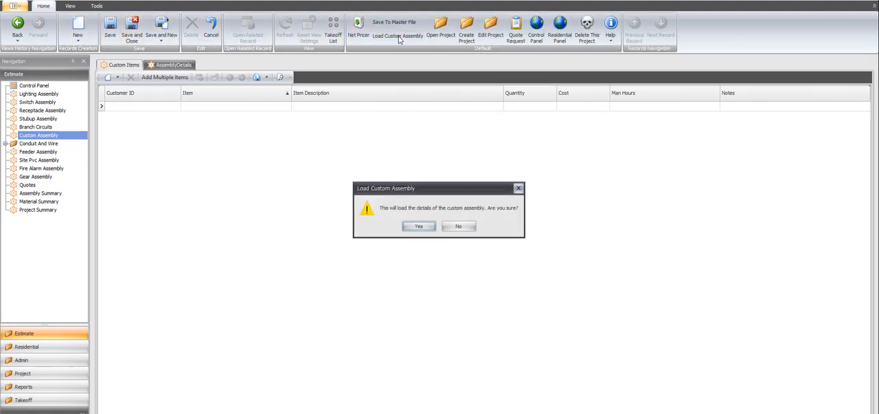
click(417, 226)
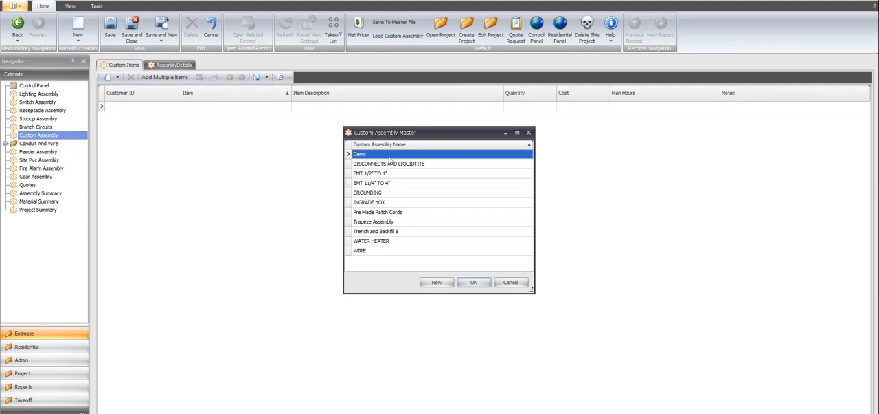
click(369, 215)
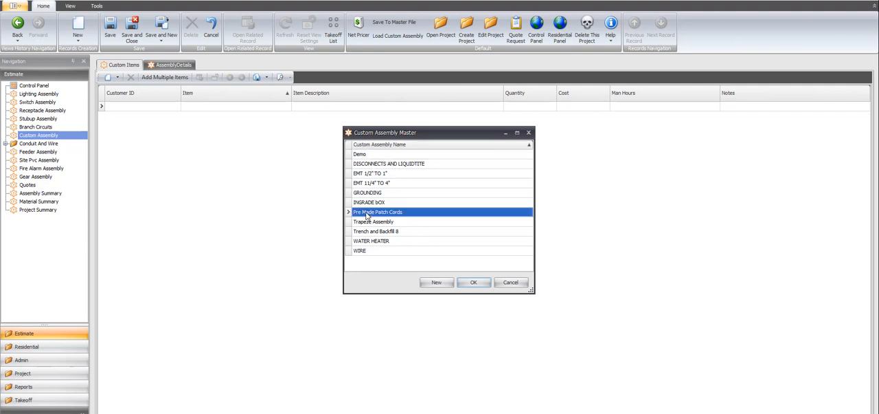
click(472, 283)
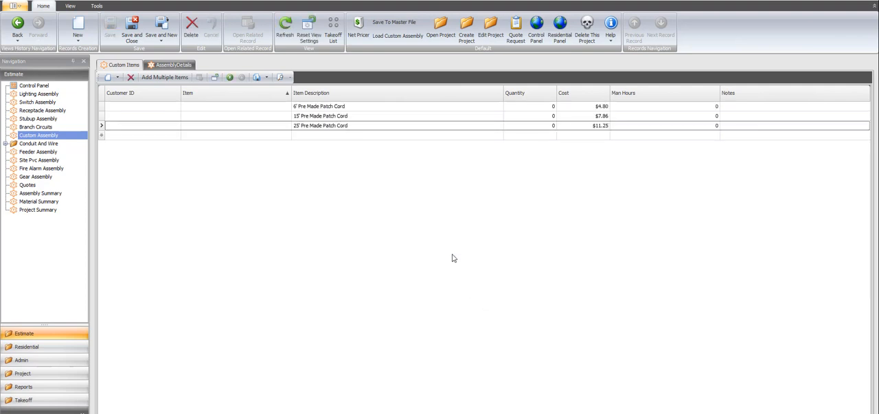
Set the quantity of the 6', 15' and 25' patch cords to 10 each, save, and show the assembly details.
click(531, 107)
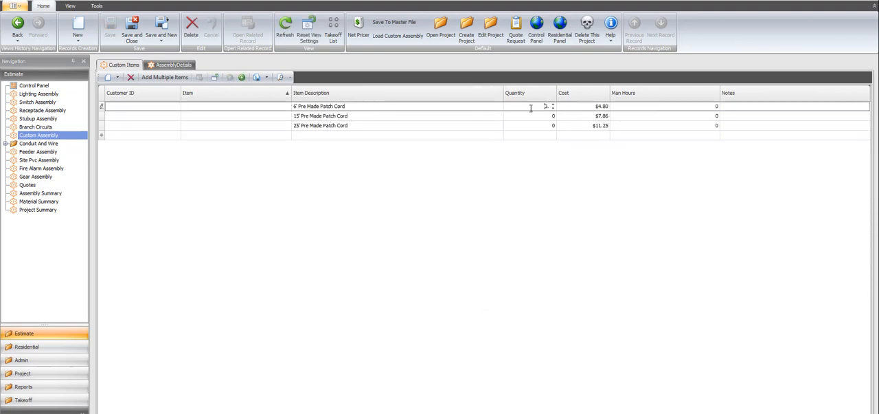
text(10)
key(Down)
text(10)
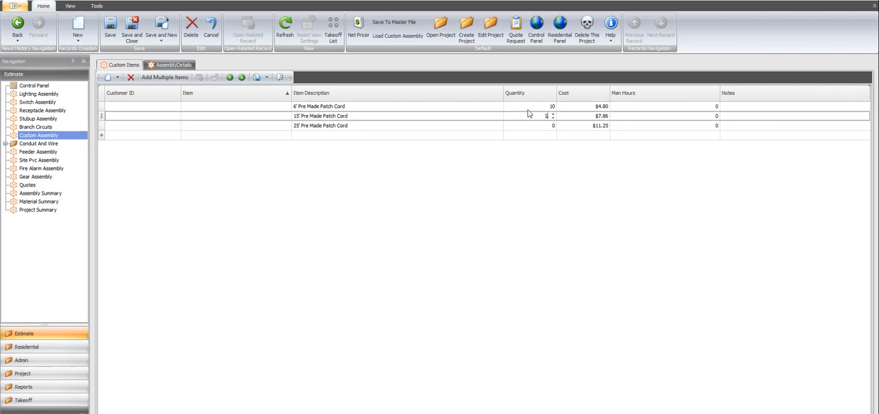
key(Down)
text(10)
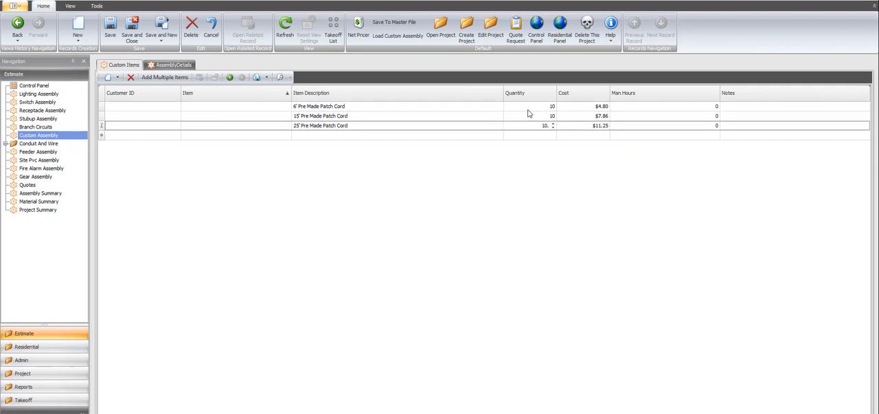
click(110, 31)
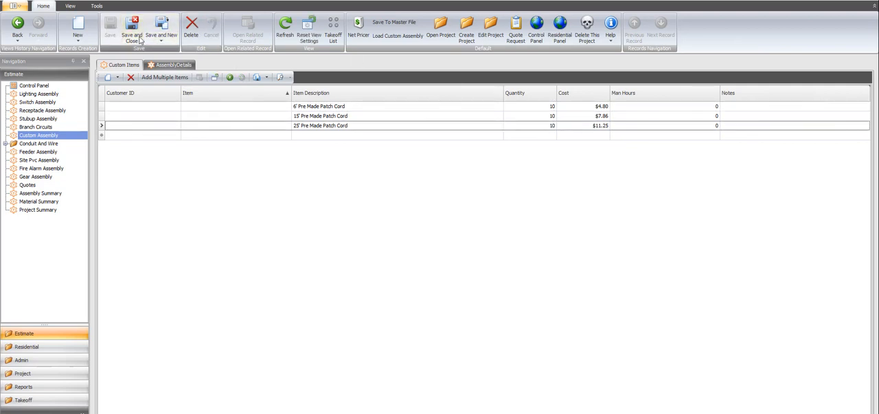
click(139, 40)
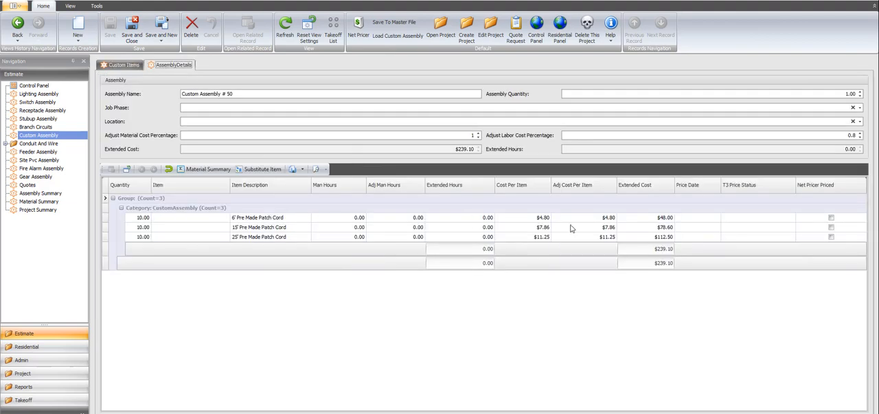